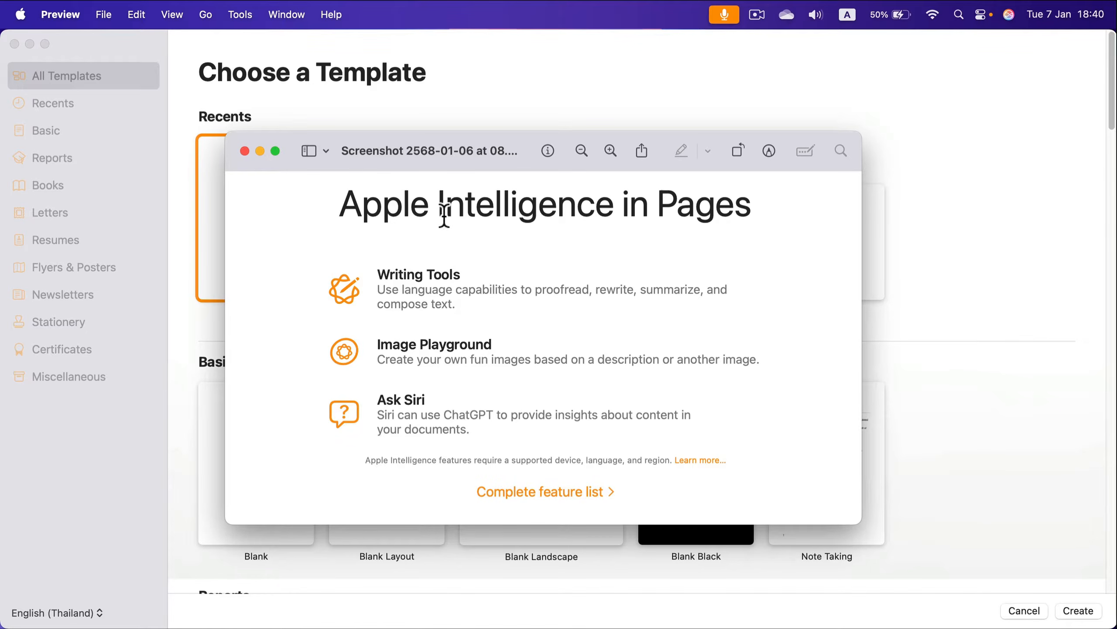
- Create a document from the Blank template and paste in the essay "The Role of Technology in Modern Education"
left_click(506, 109)
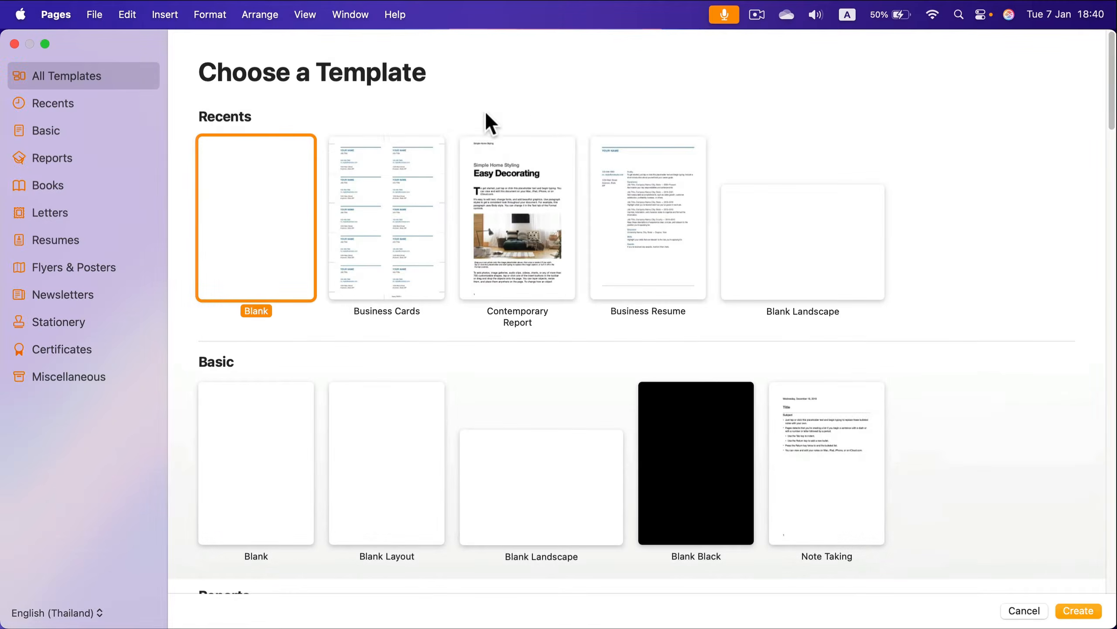
double_click(274, 209)
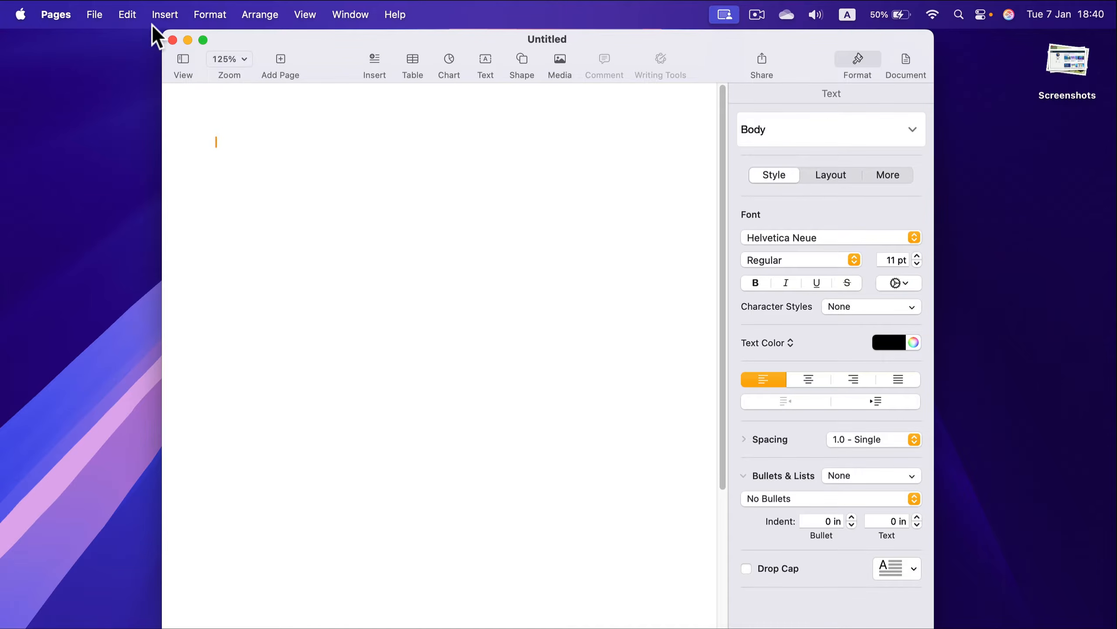
left_click_drag(161, 32, 6, 9)
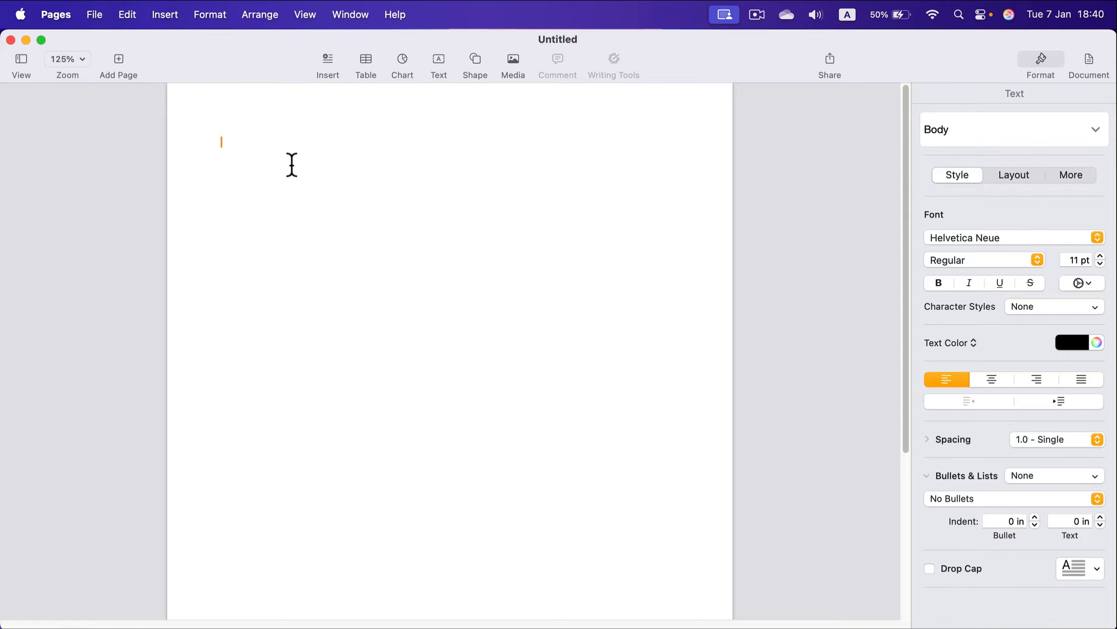
key("super+v")
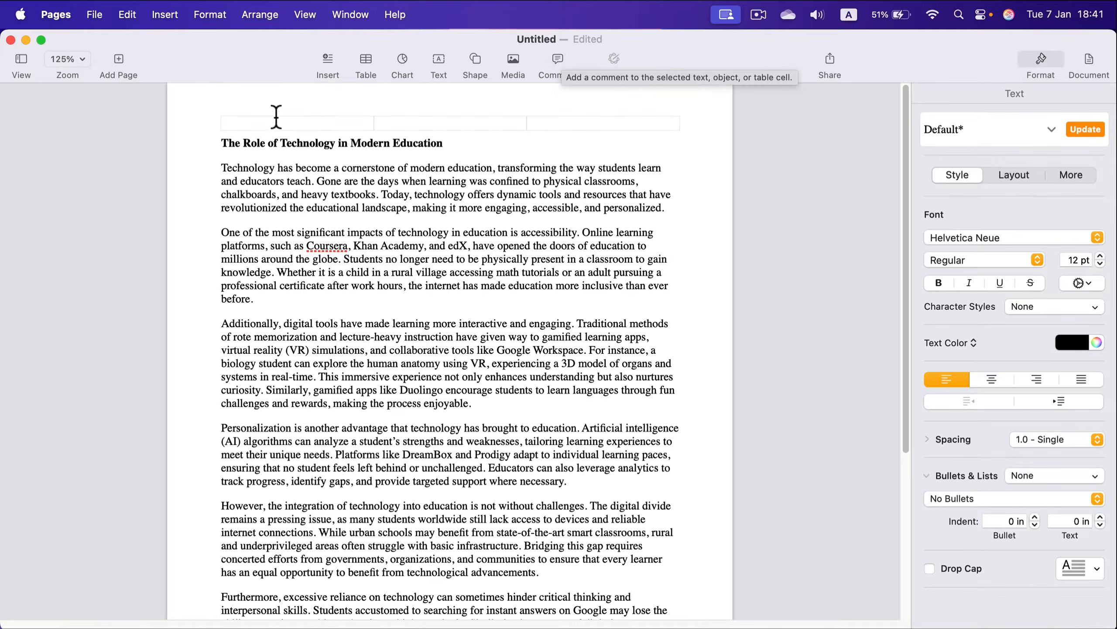
left_click_drag(219, 166, 561, 493)
scroll(558, 489, "up", 6)
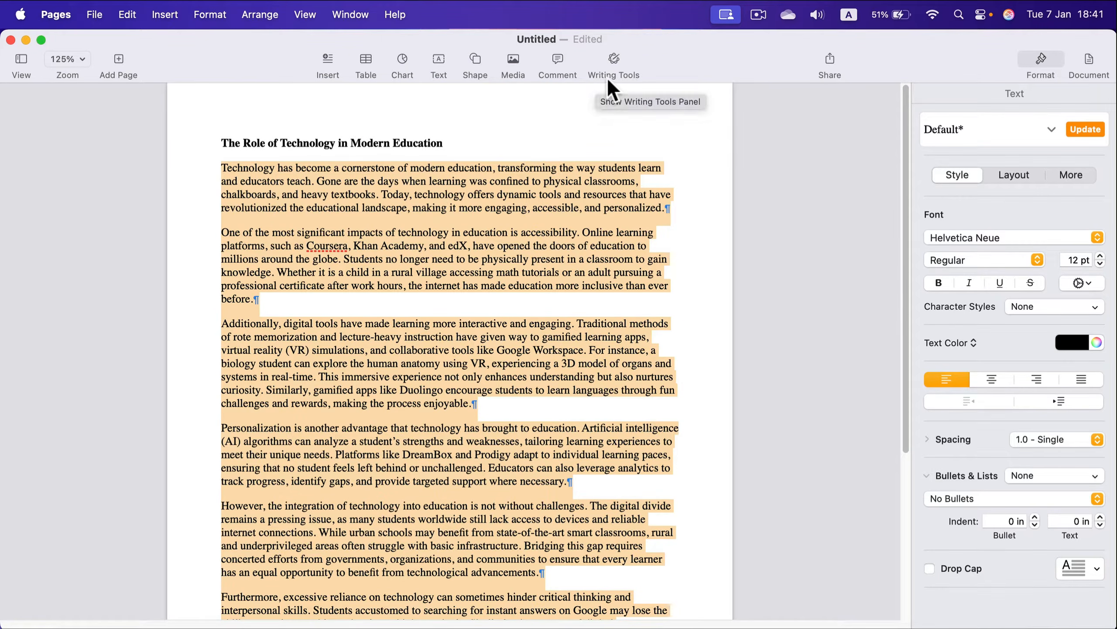
left_click(538, 206)
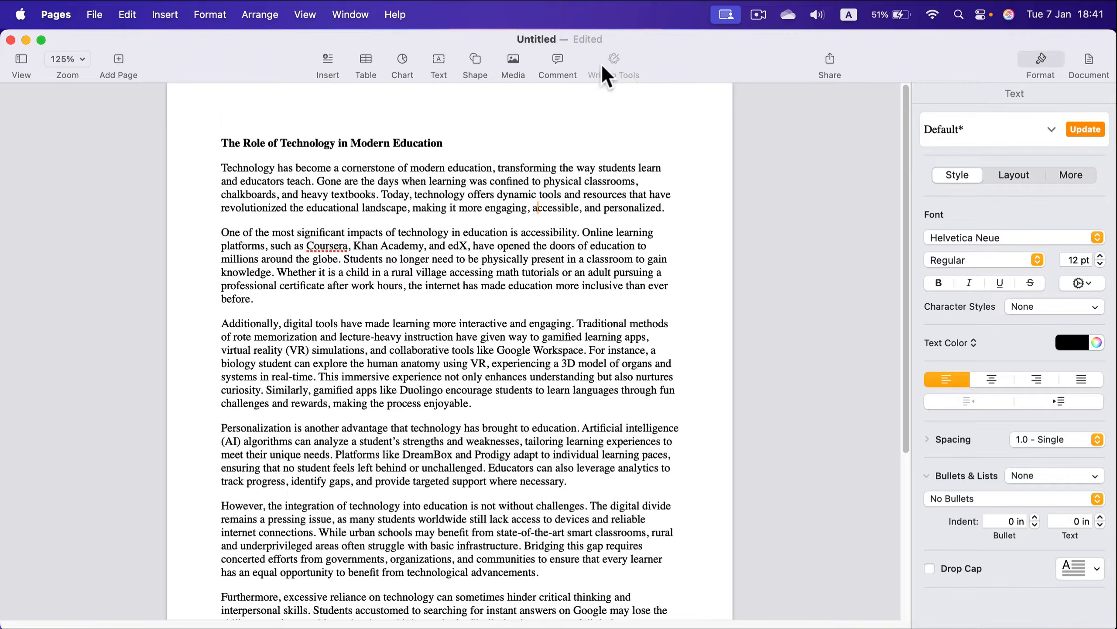
- Rewrite all the essay's body paragraphs with Writing Tools and replace the original text with the Rewrite version
left_click_drag(221, 168, 473, 490)
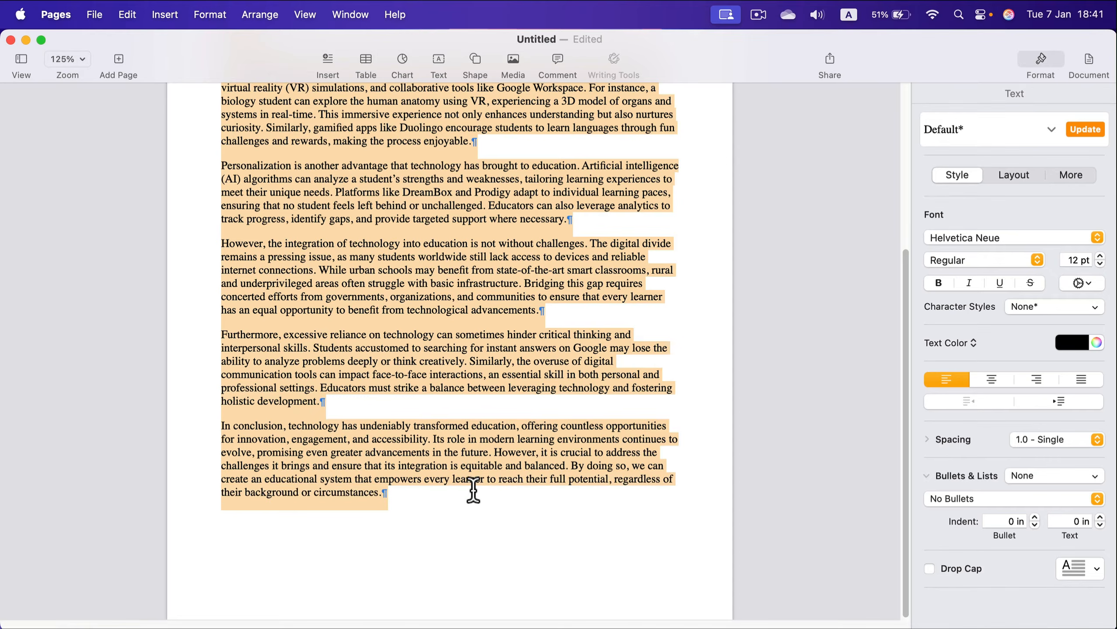
left_click(614, 61)
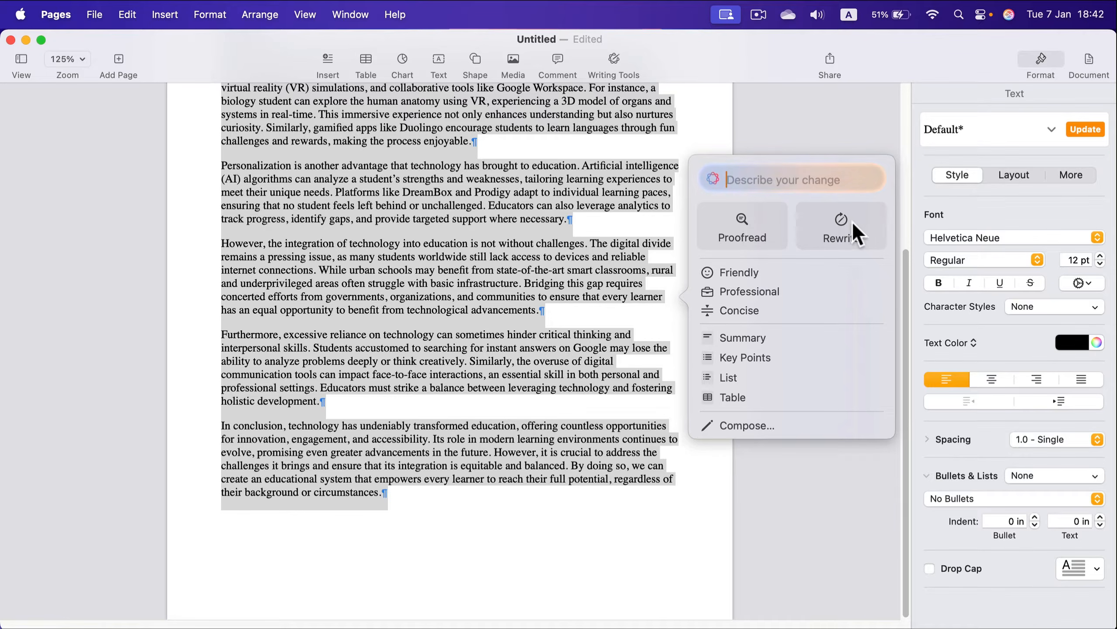
left_click(841, 225)
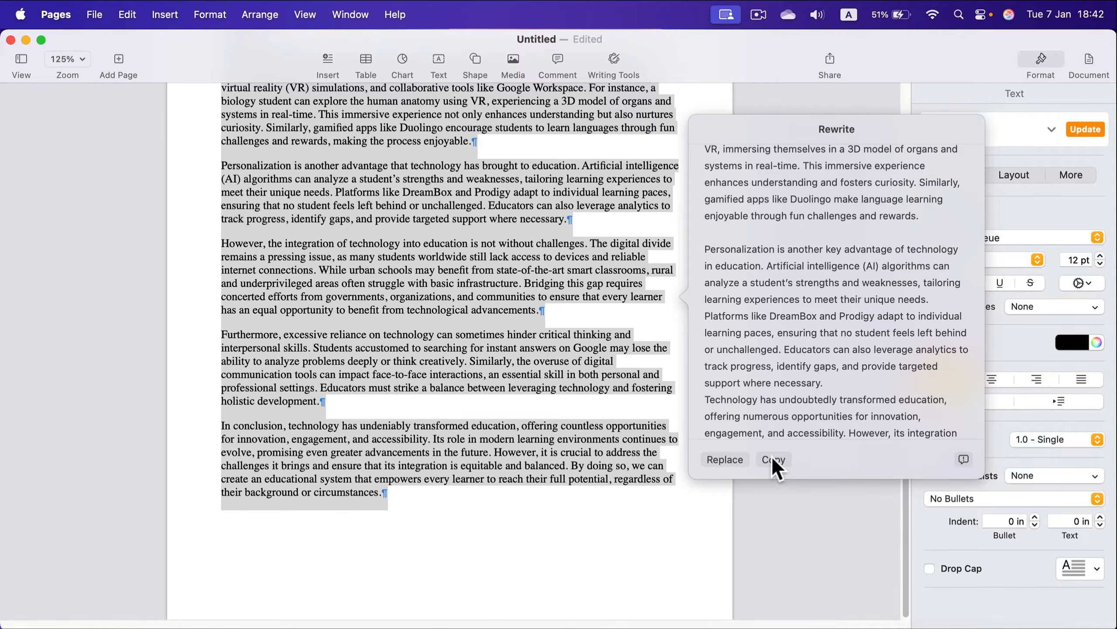
scroll(769, 325, "down", 5)
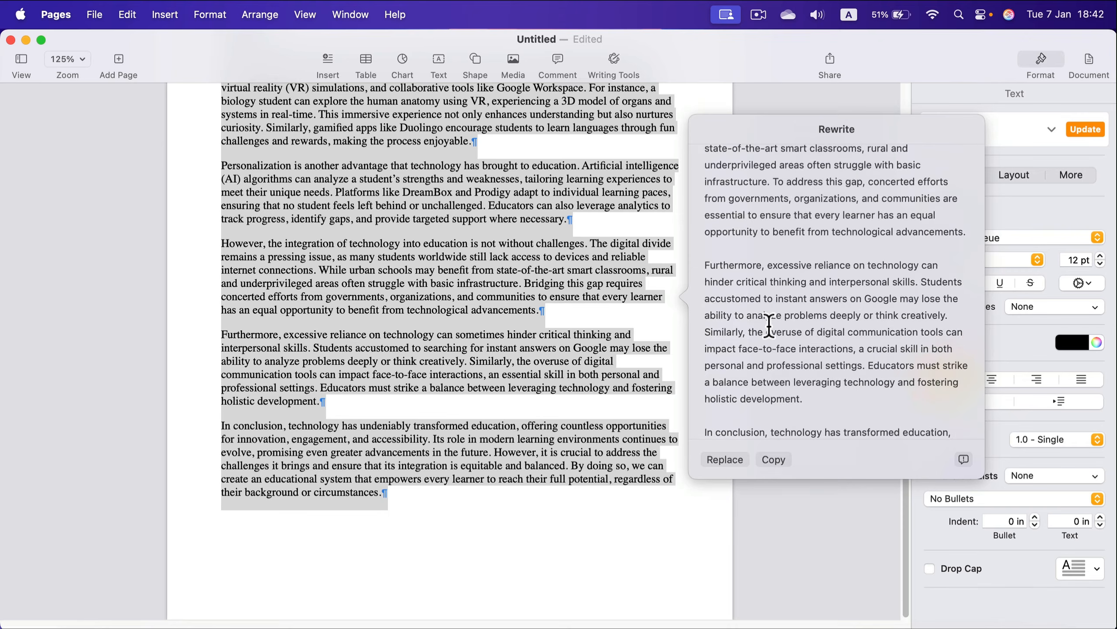
left_click(725, 459)
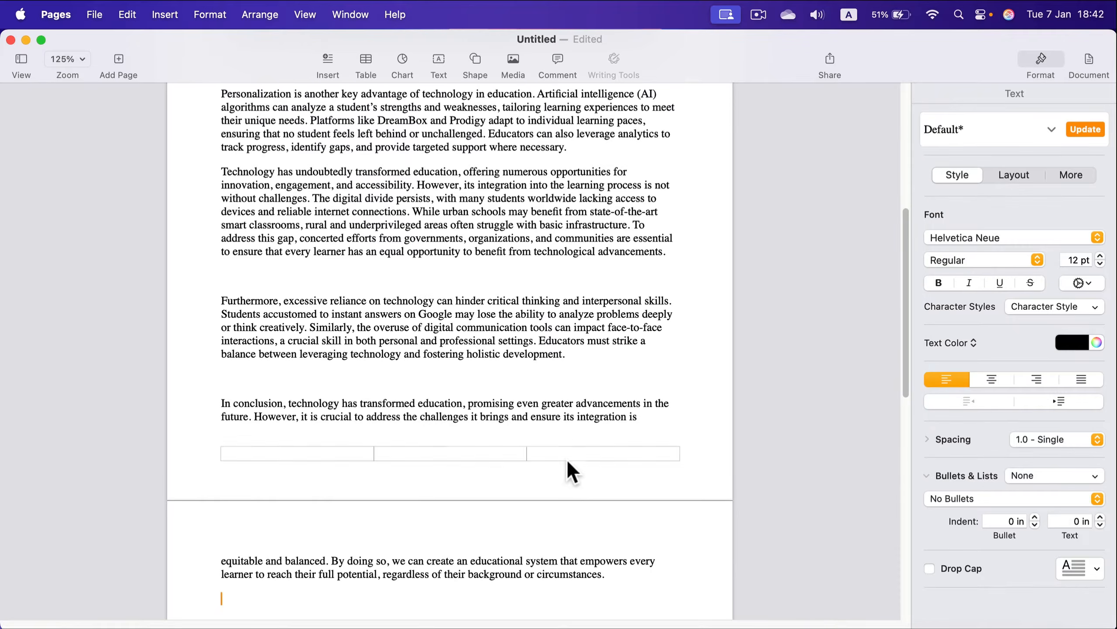
- Make all the body paragraphs below the title more concise with Writing Tools and replace them with the Concise version
scroll(502, 340, "up", 10)
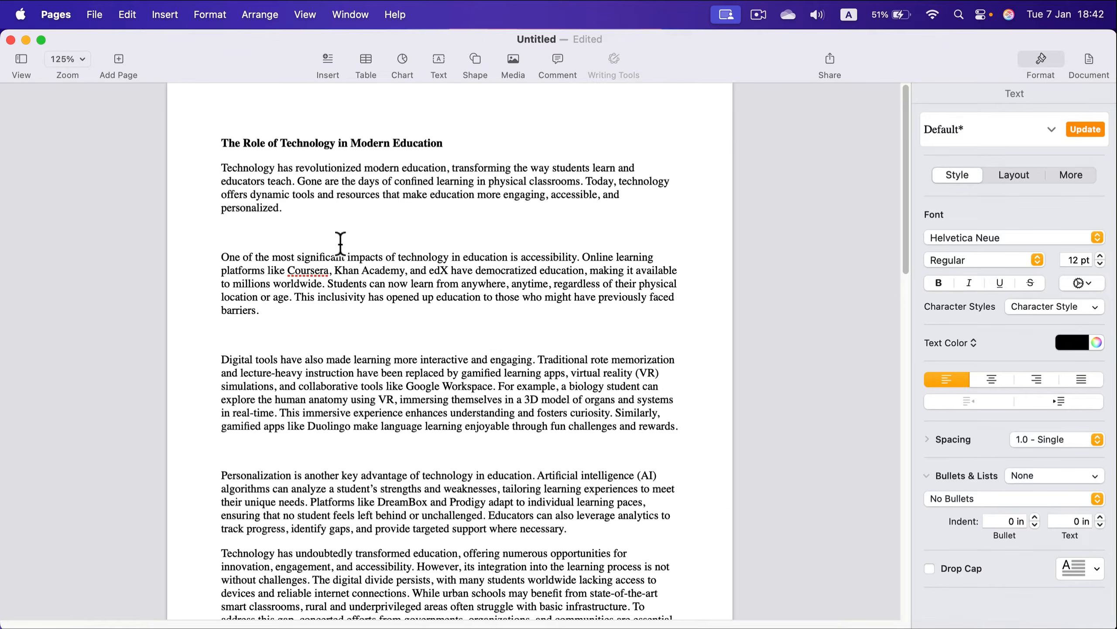
left_click_drag(219, 170, 621, 418)
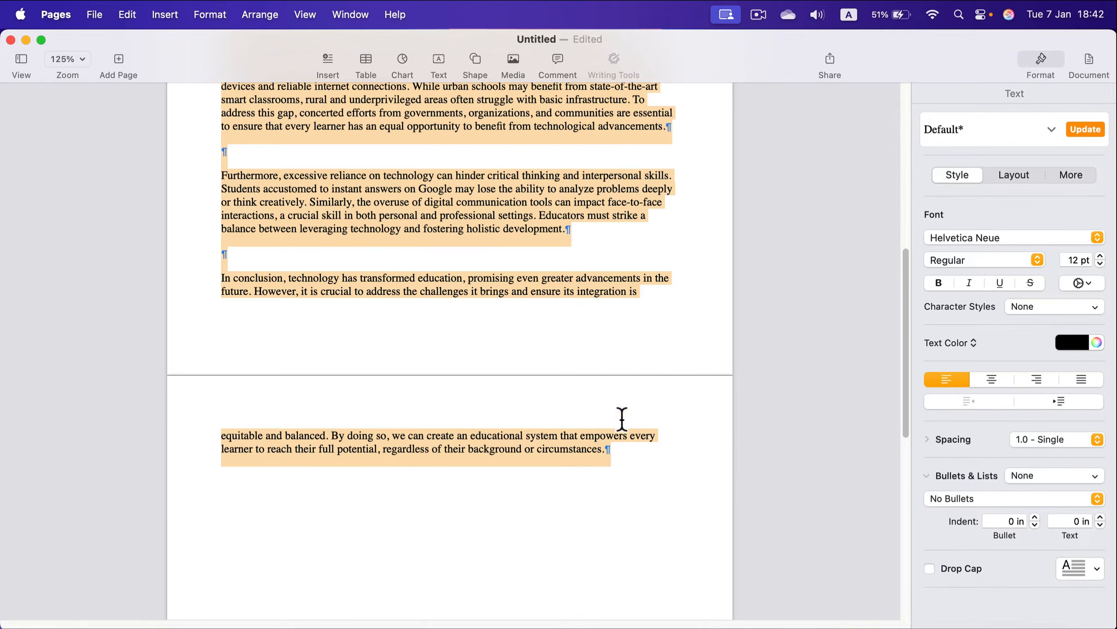
left_click(613, 59)
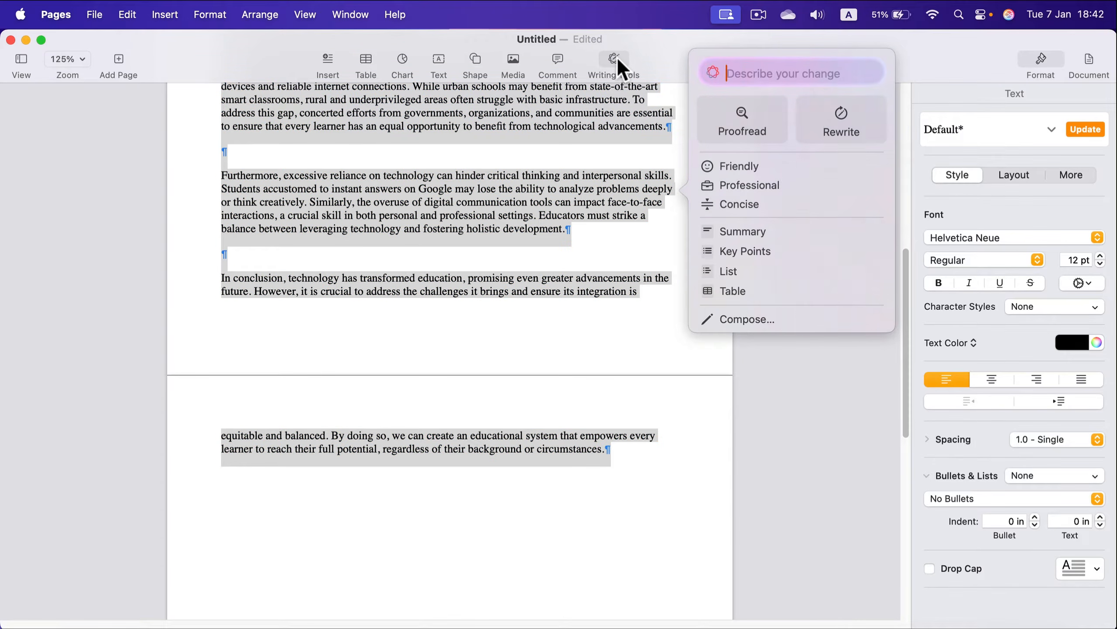
left_click(735, 206)
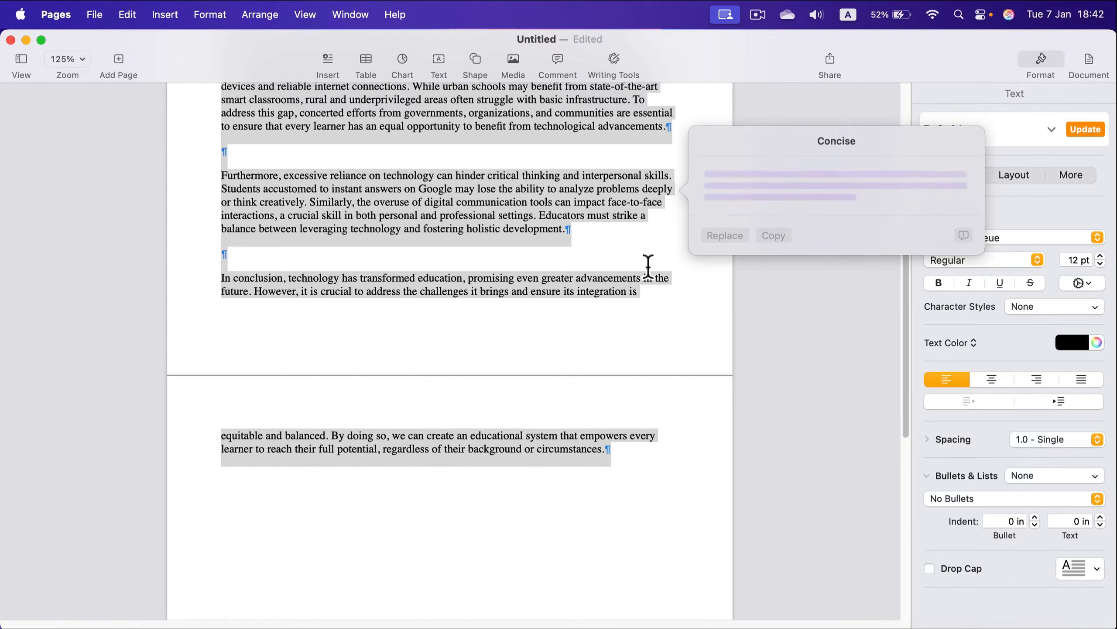
scroll(780, 286, "down", 6)
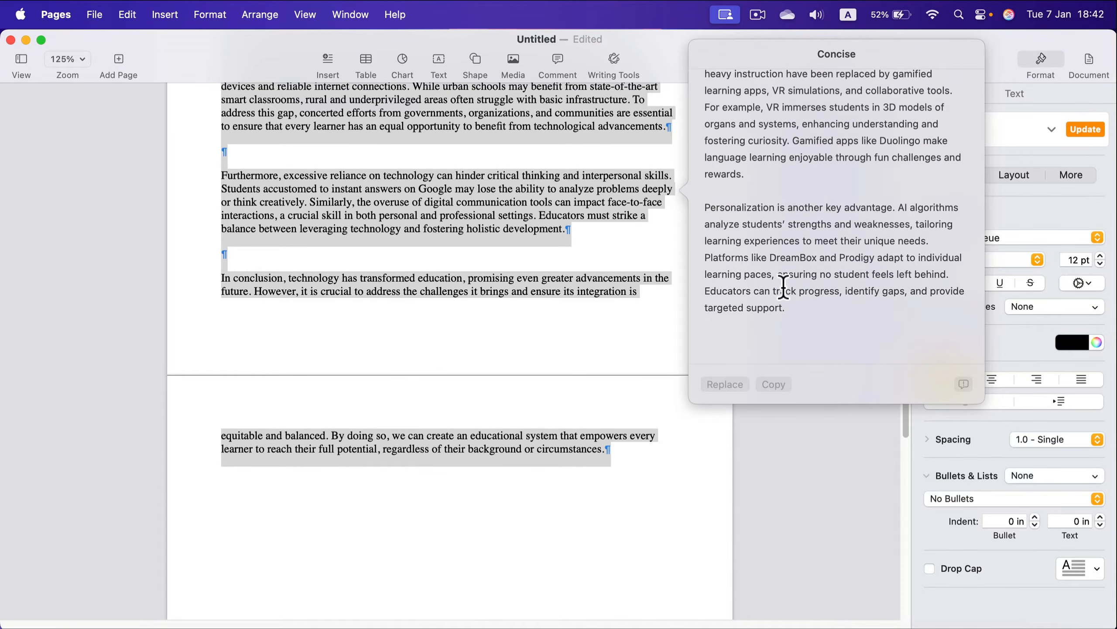
left_click(731, 383)
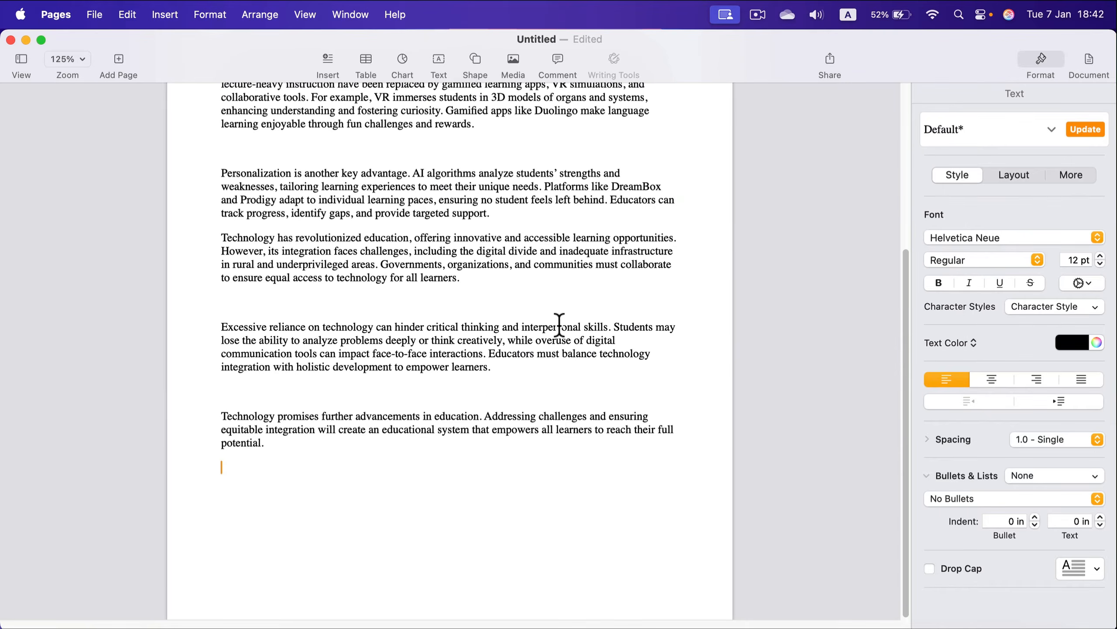
- Convert all the body paragraphs below the title to a list with Writing Tools and replace the text with it
scroll(560, 321, "up", 10)
scroll(562, 319, "down", 5)
scroll(564, 319, "up", 5)
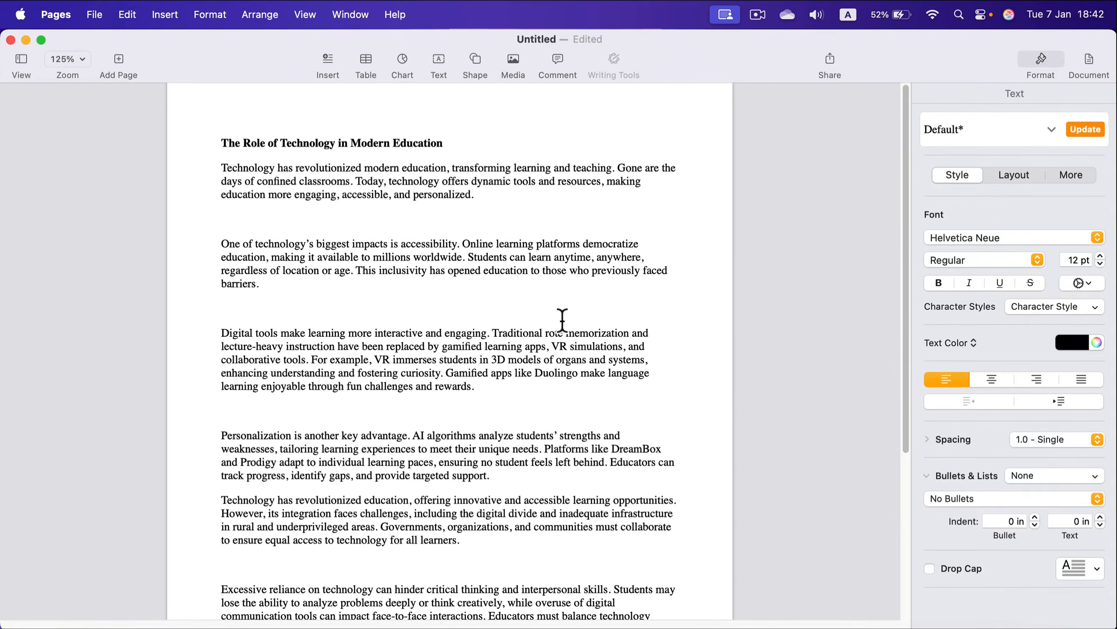
scroll(579, 264, "down", 5)
scroll(568, 251, "up", 3)
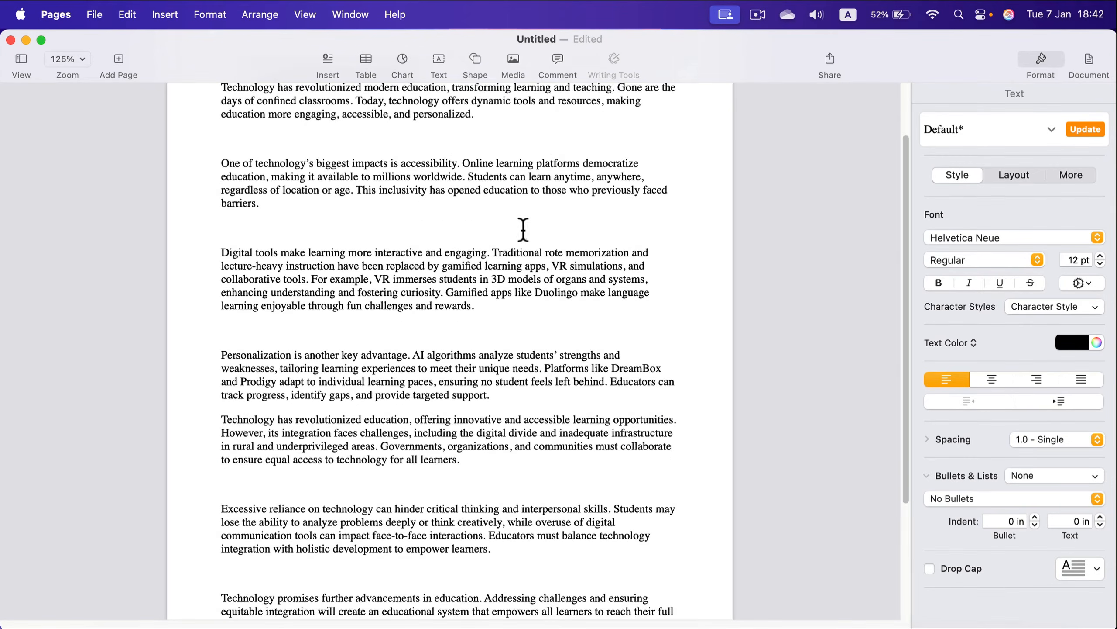
scroll(221, 137, "up", 2)
left_click_drag(218, 160, 493, 457)
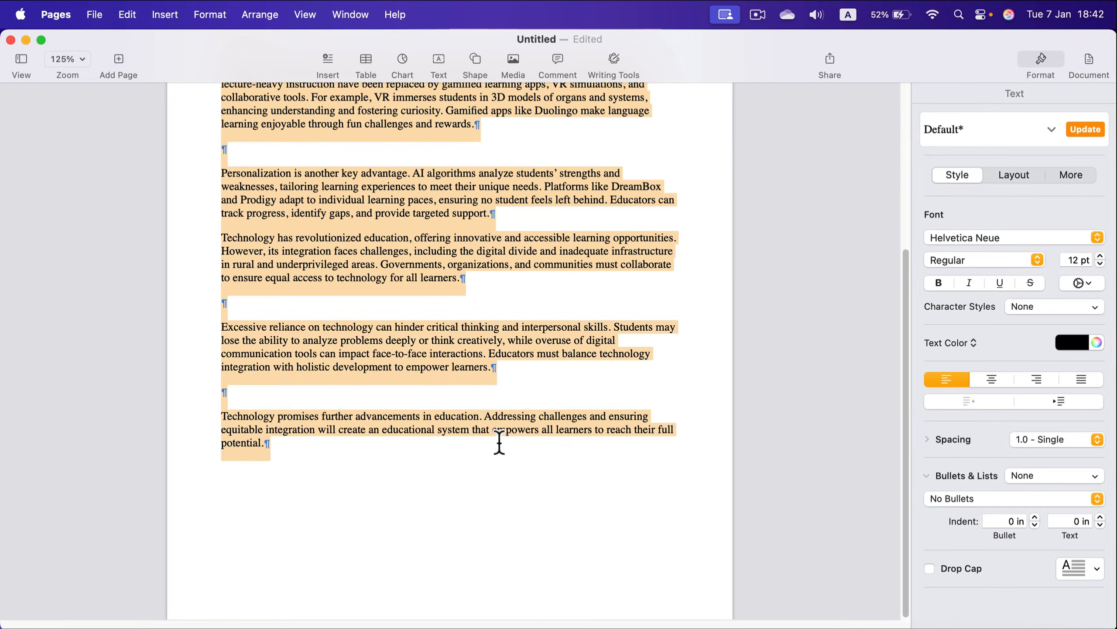
left_click(613, 57)
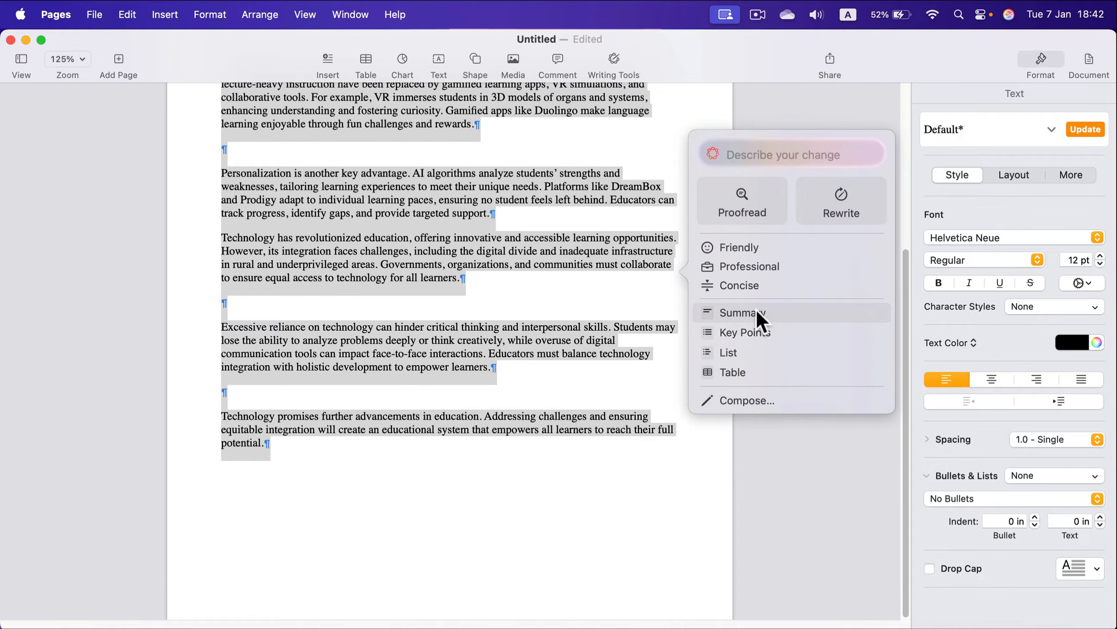
left_click(736, 352)
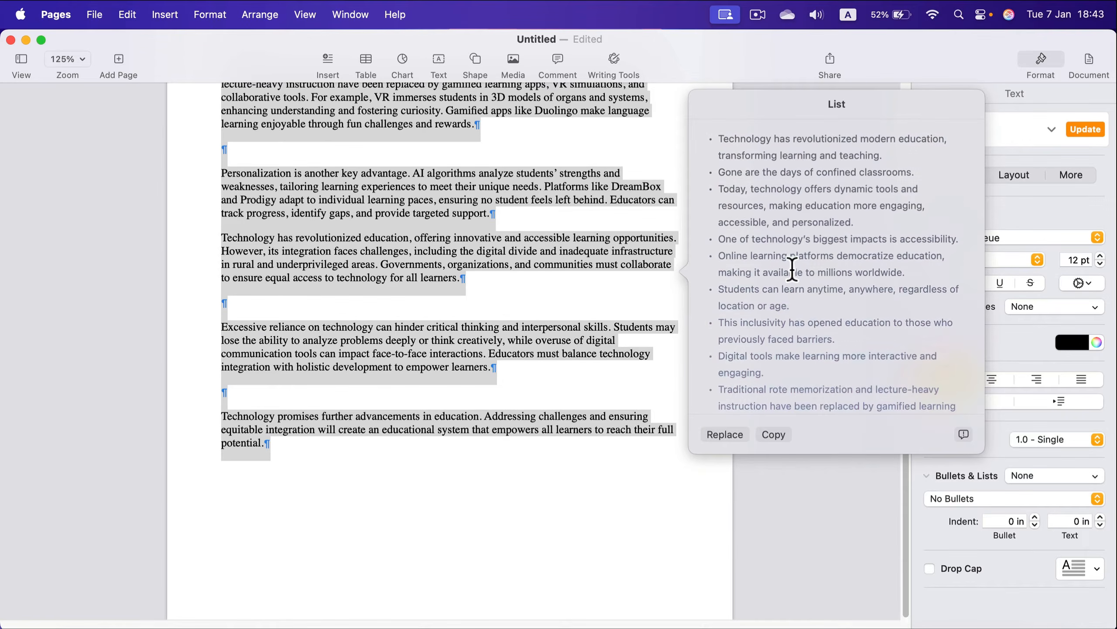
left_click(725, 434)
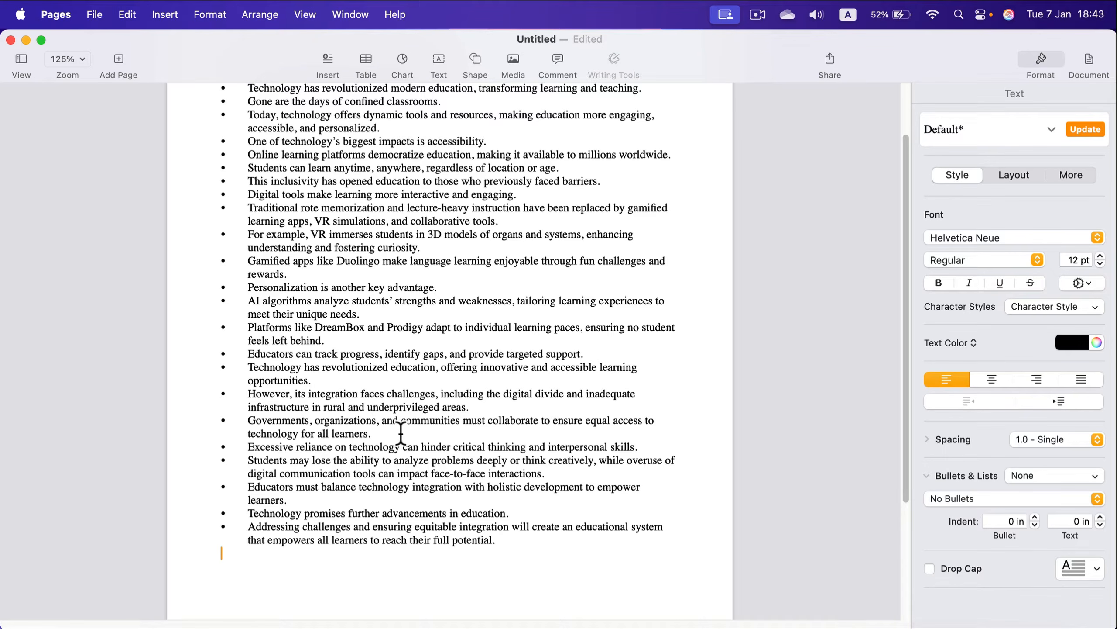
scroll(388, 431, "up", 3)
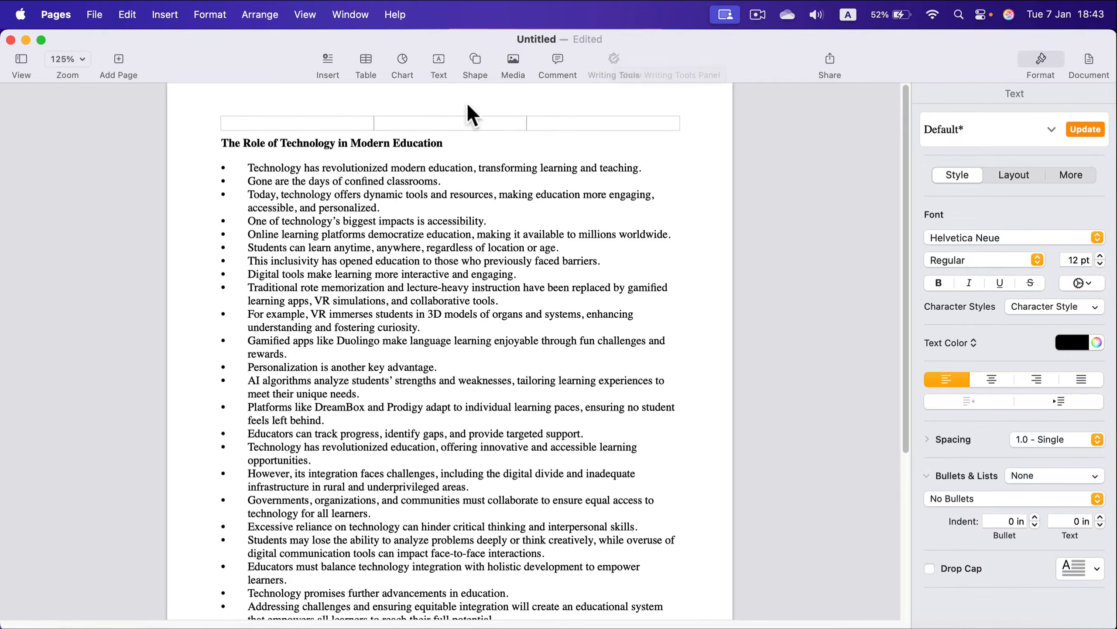
- Generate an image in Image Playground from the description "Big yellow cat" and browse through its variations
left_click(512, 62)
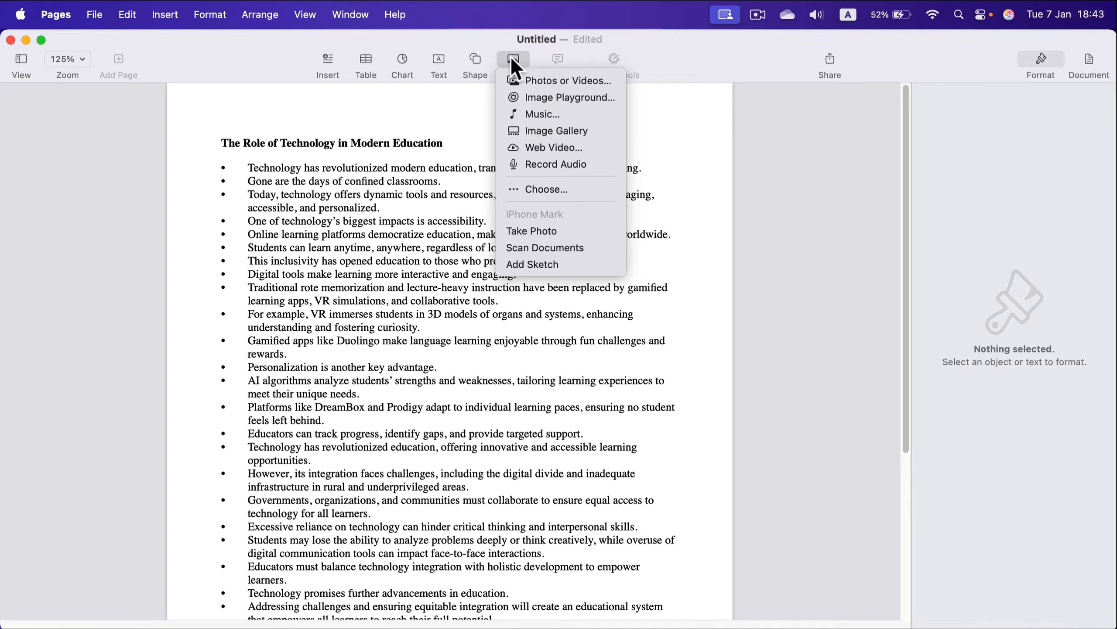
left_click(522, 95)
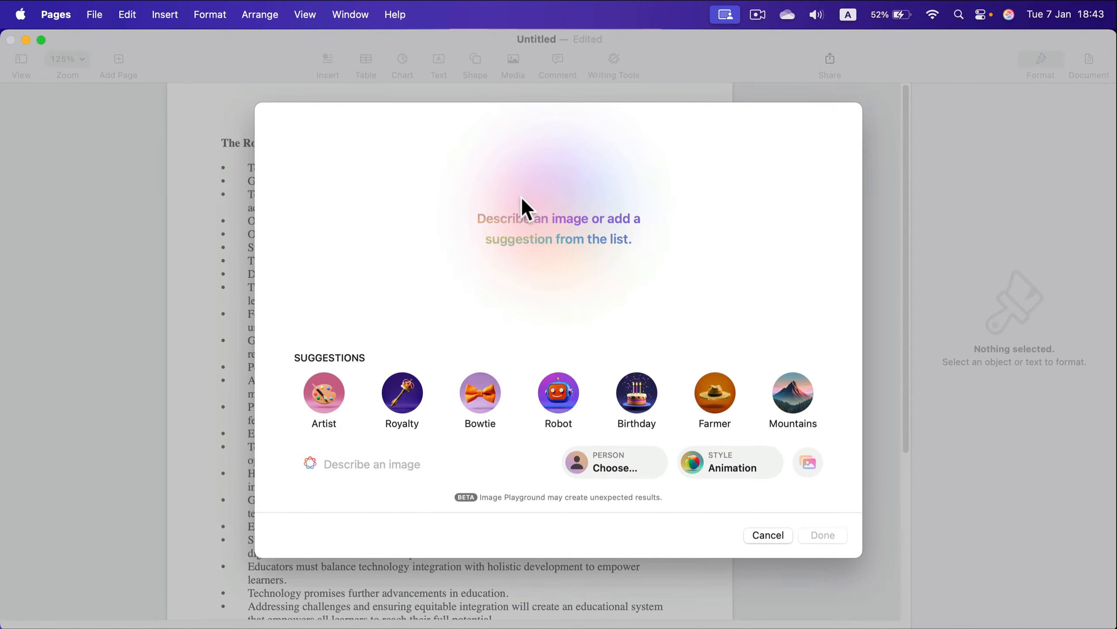
left_click(511, 462)
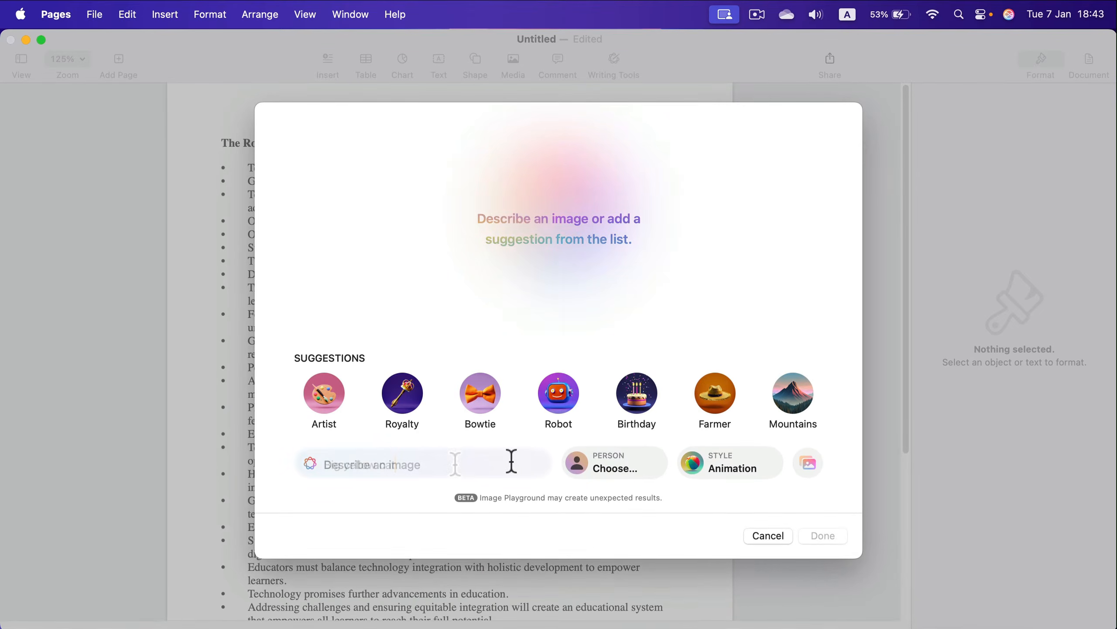
type("Big yellow cat")
key("Return")
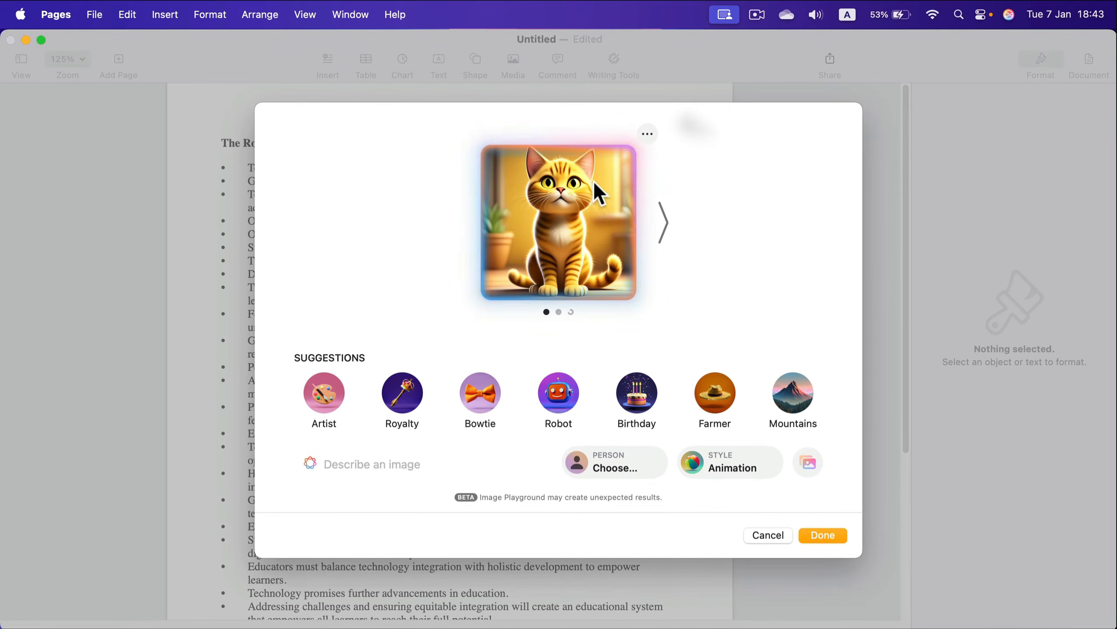
left_click(663, 217)
left_click(664, 224)
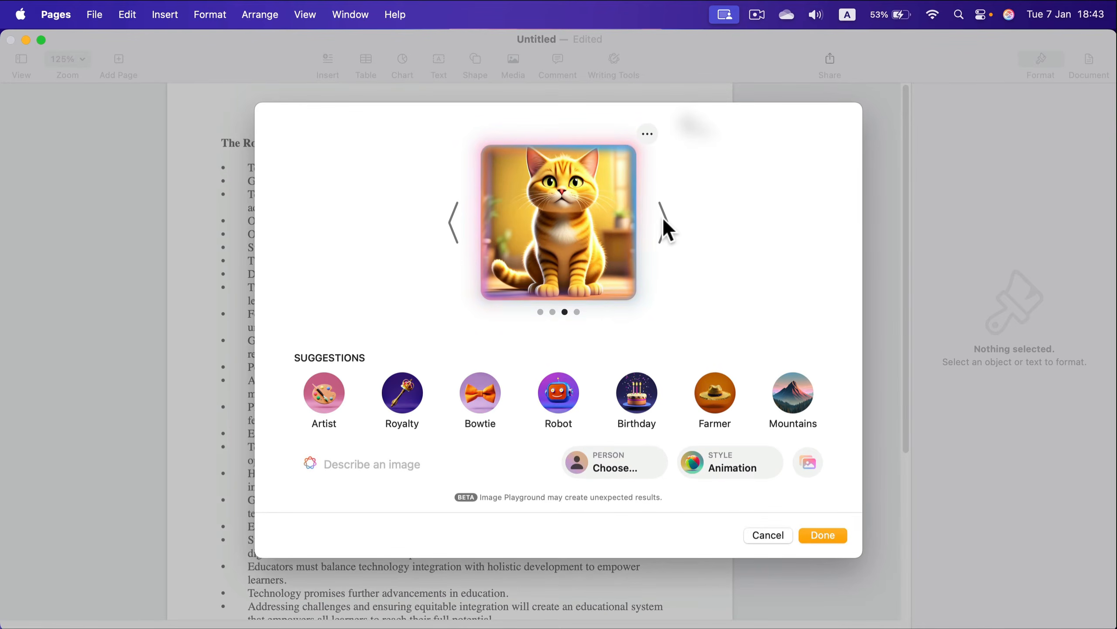
left_click(666, 220)
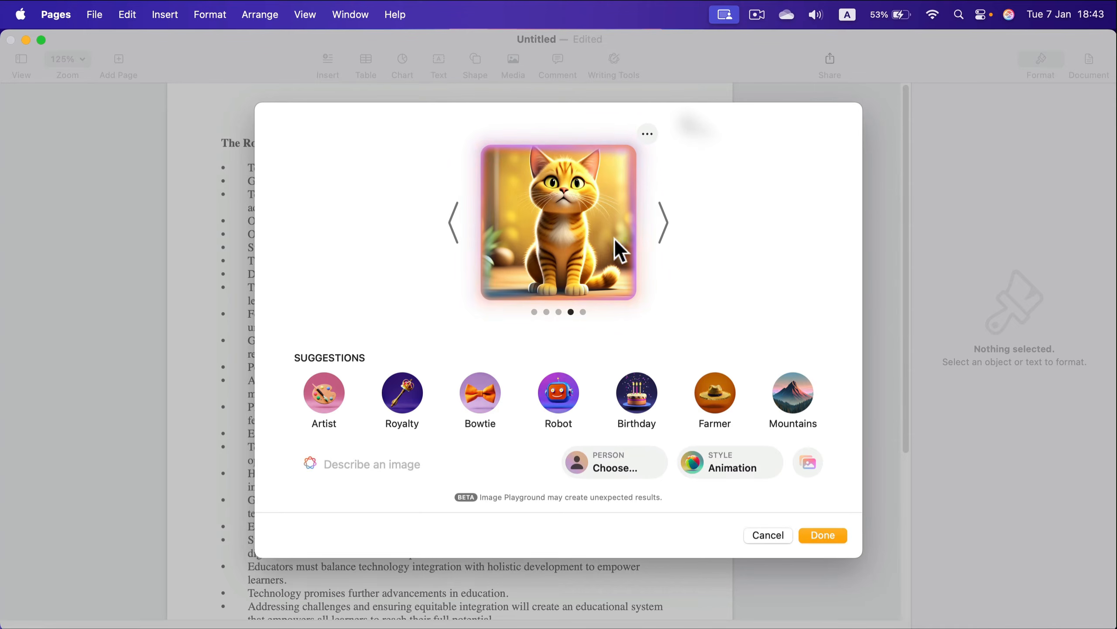
- Add the description "White backdrop" to the cat image and show the second generated variation
left_click(356, 464)
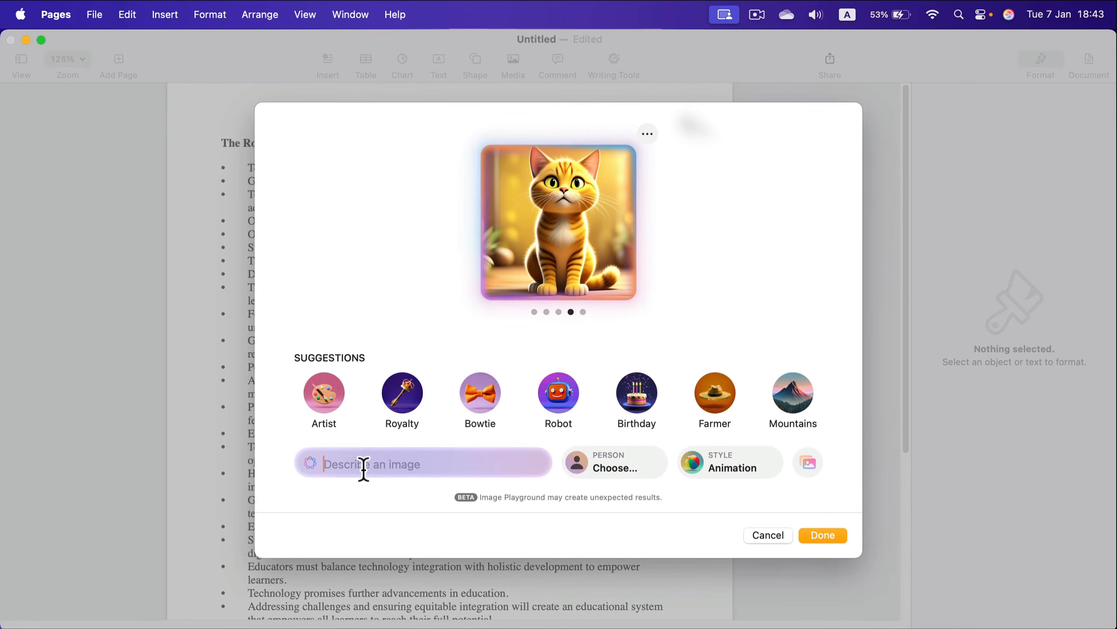
type("whit")
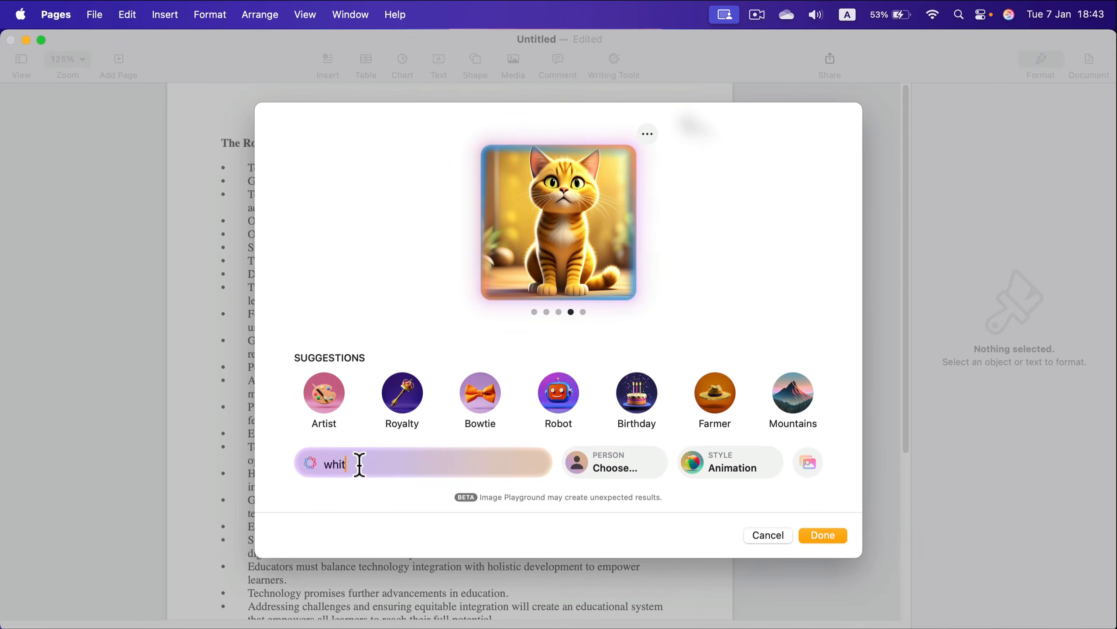
type("e backdro")
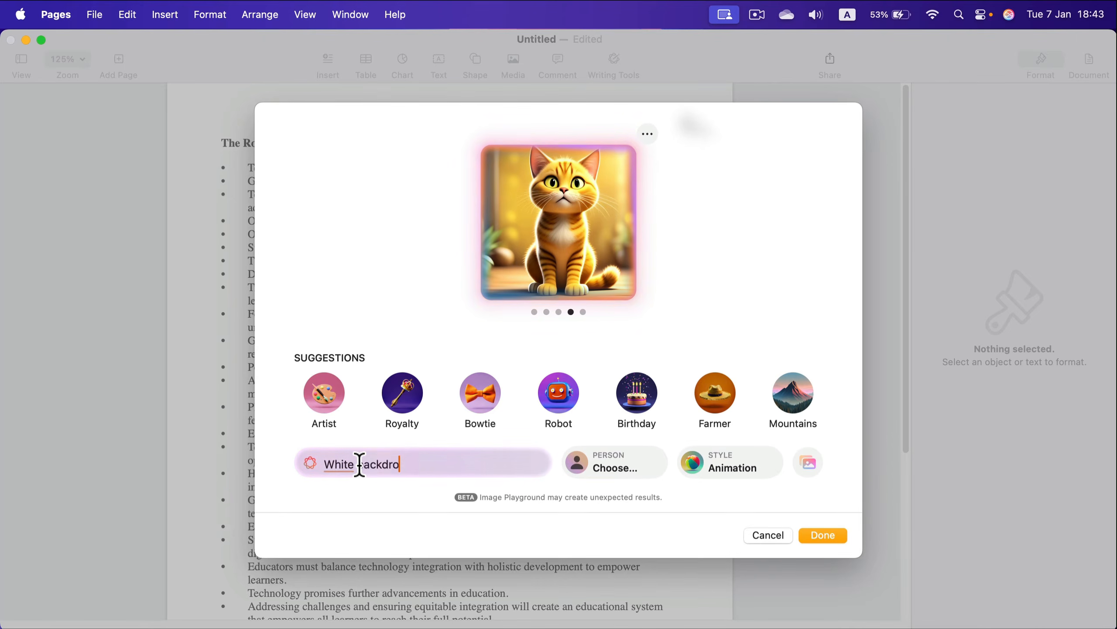
type("p")
key("Return")
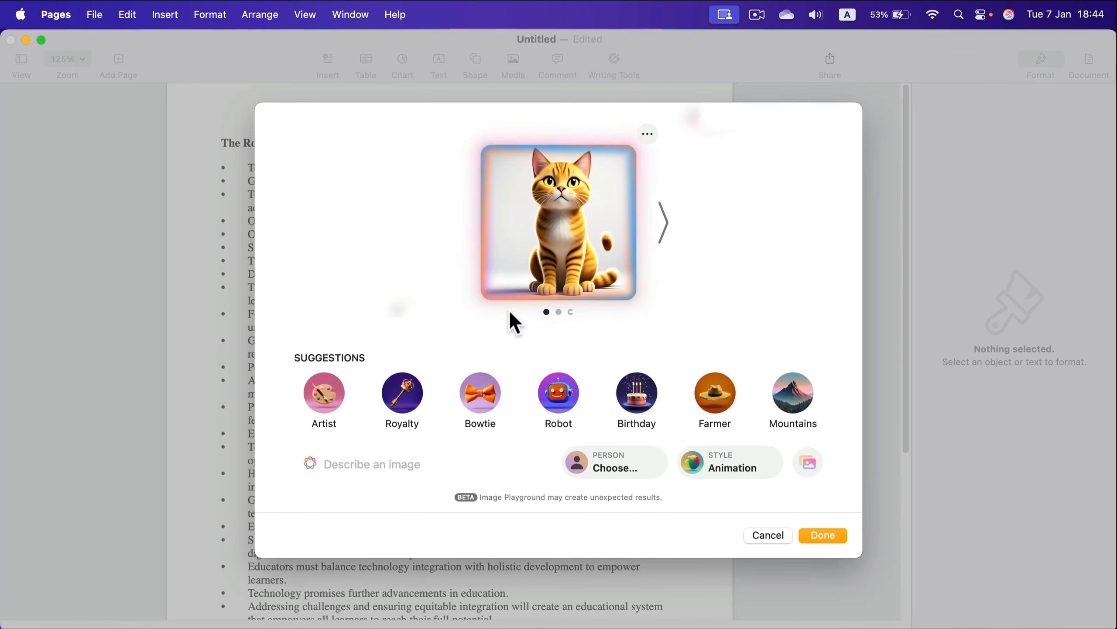
left_click(668, 228)
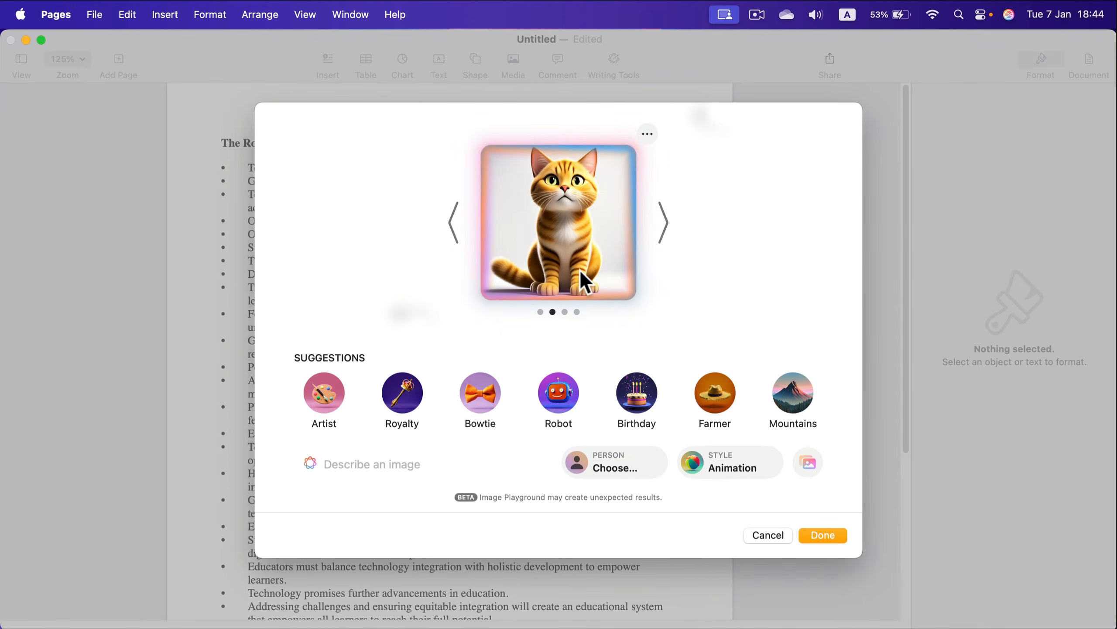
- Insert the displayed cat image into the document and shrink it to about a third of its width so the title and first bullets wrap beside it
left_click(834, 537)
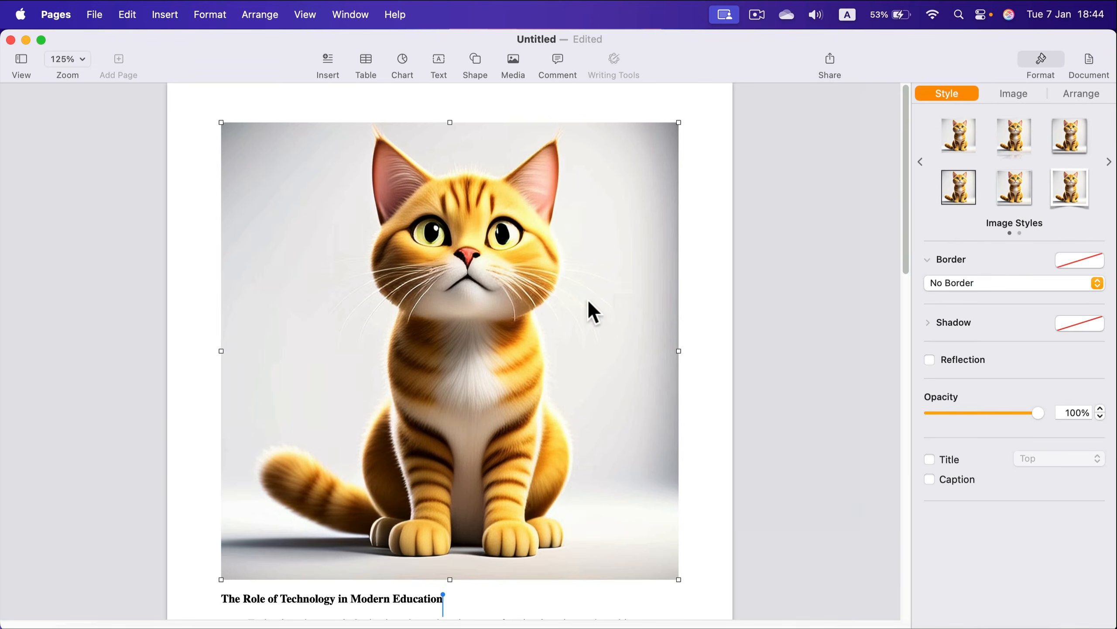
scroll(528, 246, "down", 1)
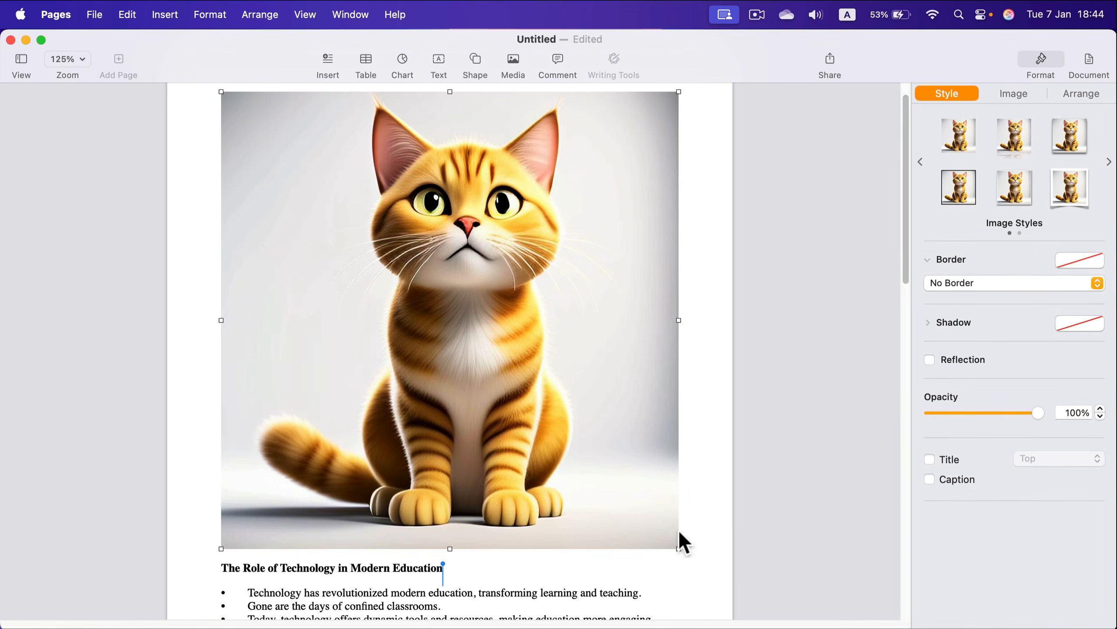
left_click_drag(678, 547, 370, 241)
scroll(477, 299, "up", 1)
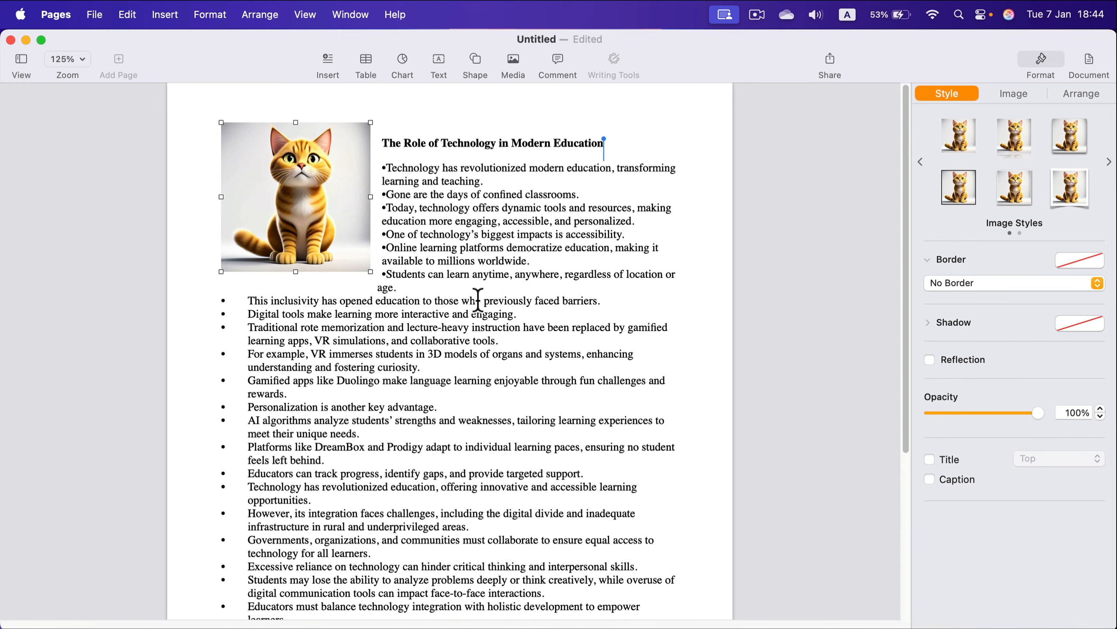
left_click(514, 55)
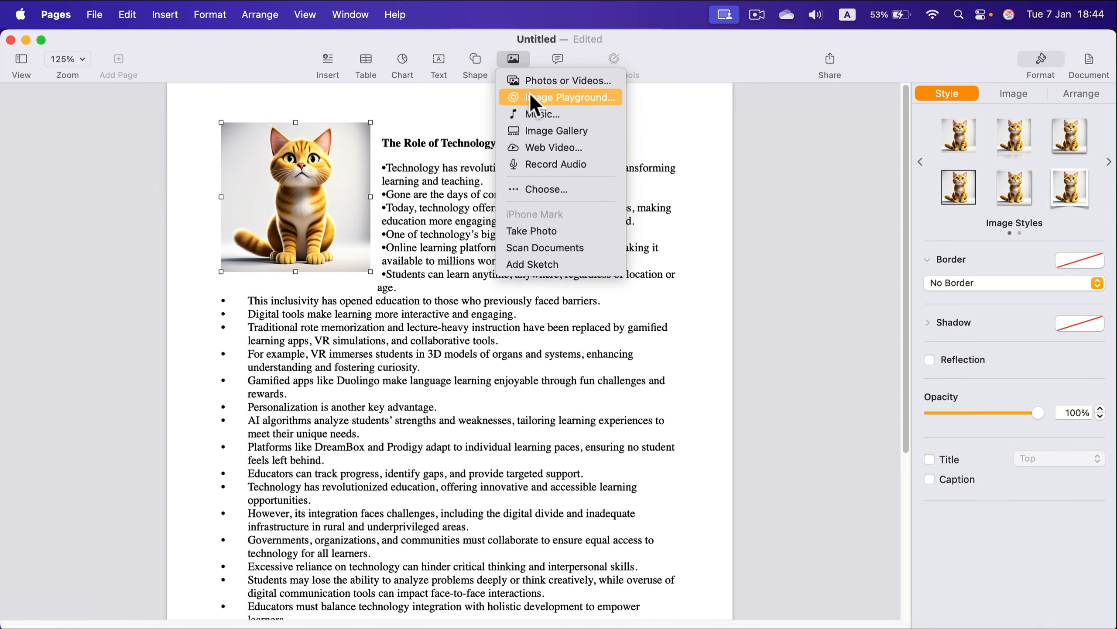
left_click(444, 110)
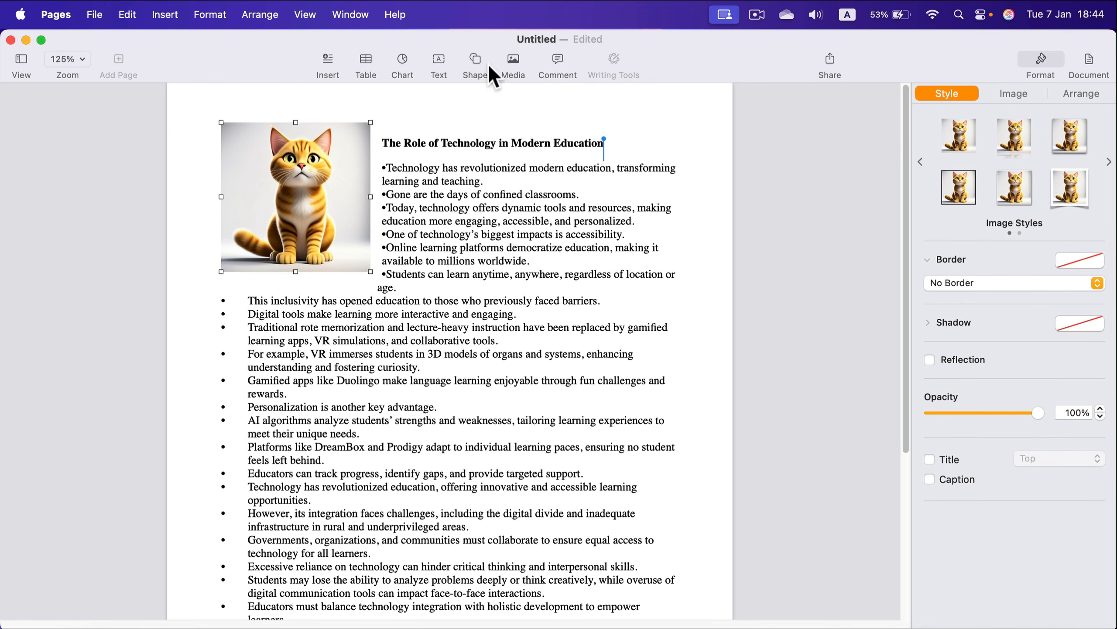
left_click(513, 58)
left_click(457, 216)
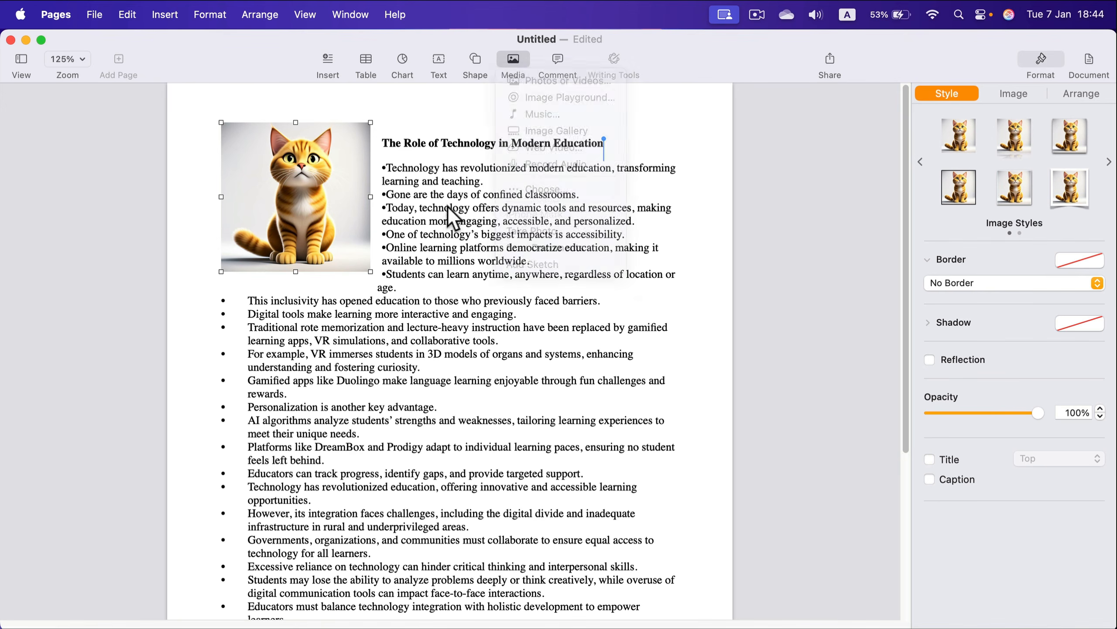
- Select the list text from the first bullet into the "Platforms like DreamBox" bullet and show the Writing Tools options for it
left_click_drag(402, 167, 606, 447)
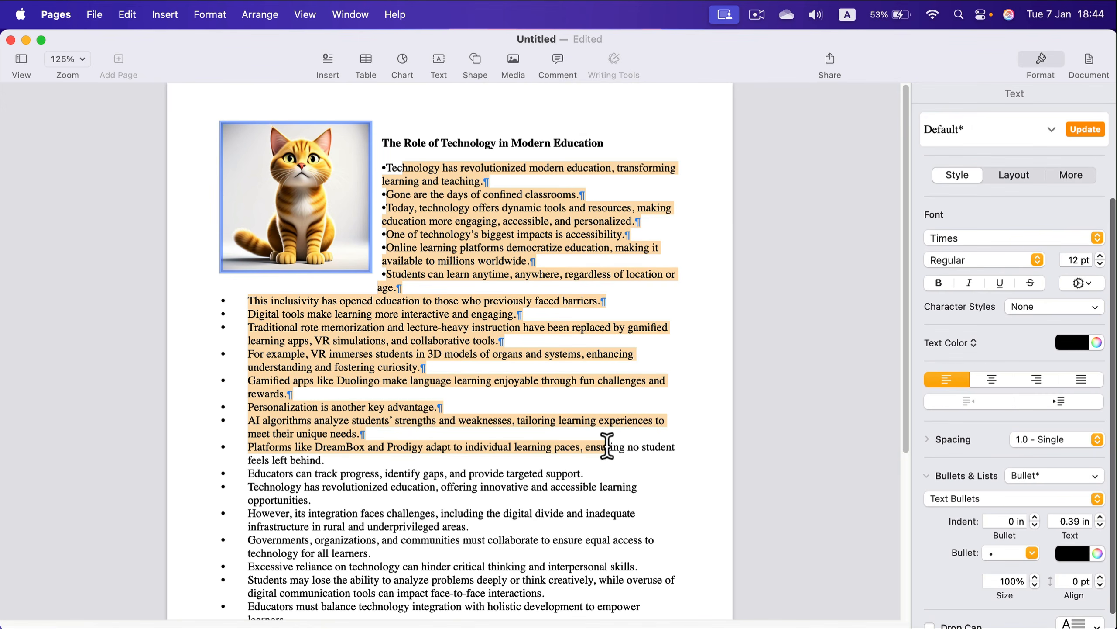
left_click(615, 59)
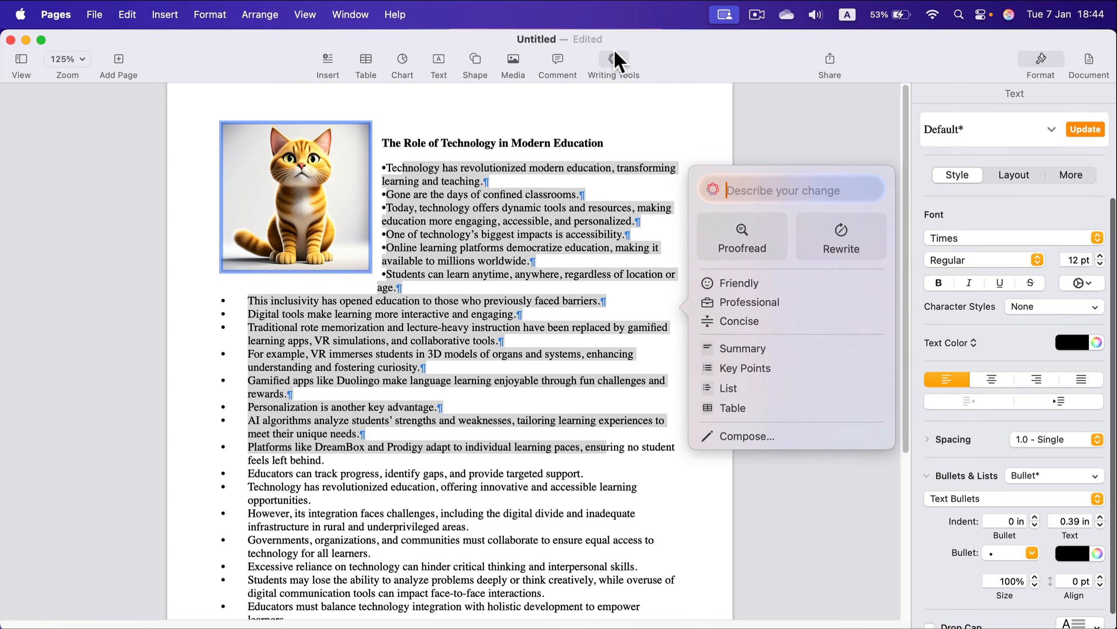